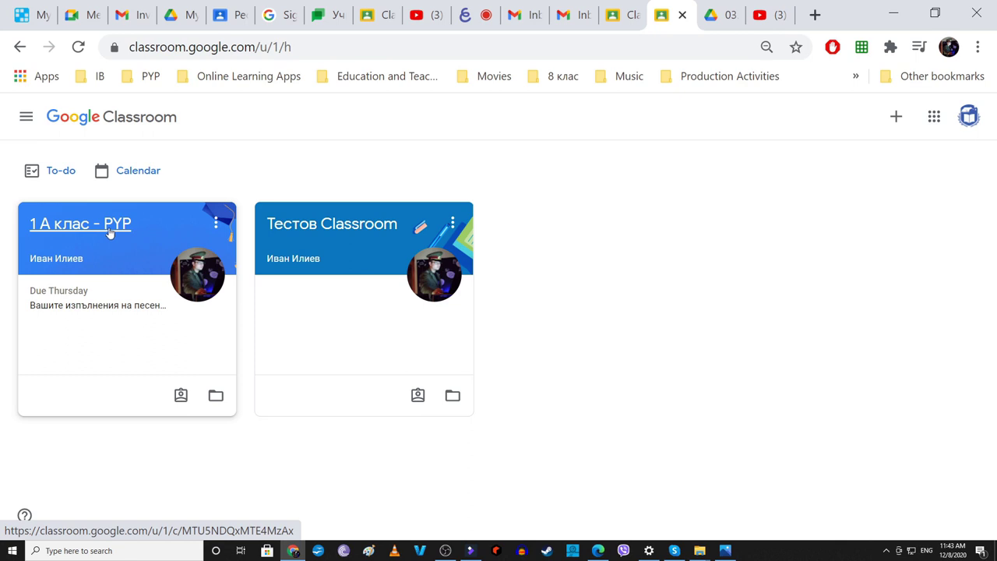
- Open the class 1 А клас - PYP and look through the assignments and materials posted in its stream
{"action": "left_click", "coordinate": [110, 232]}
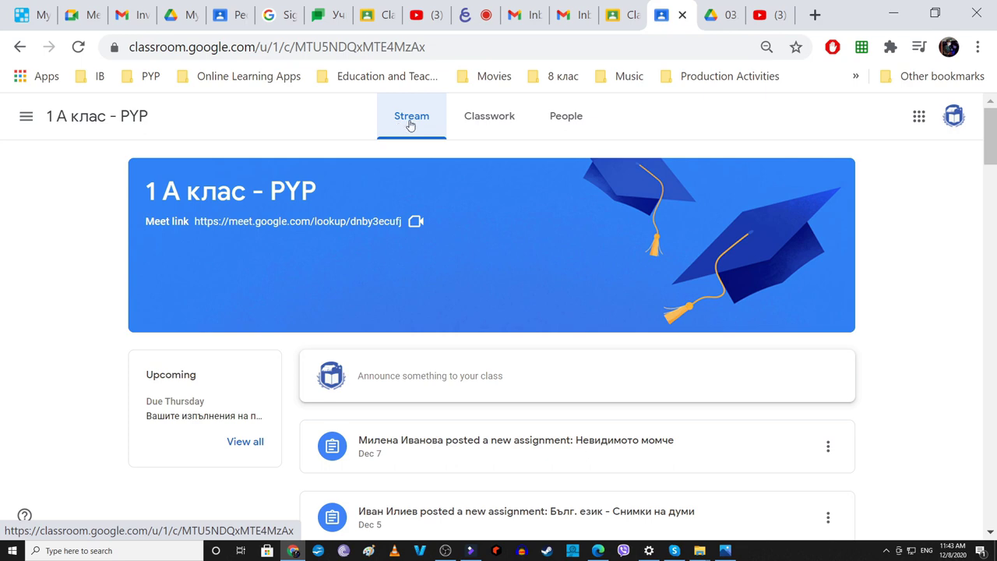
{"action": "scroll", "coordinate": [416, 352], "scroll_direction": "down", "scroll_amount": 5}
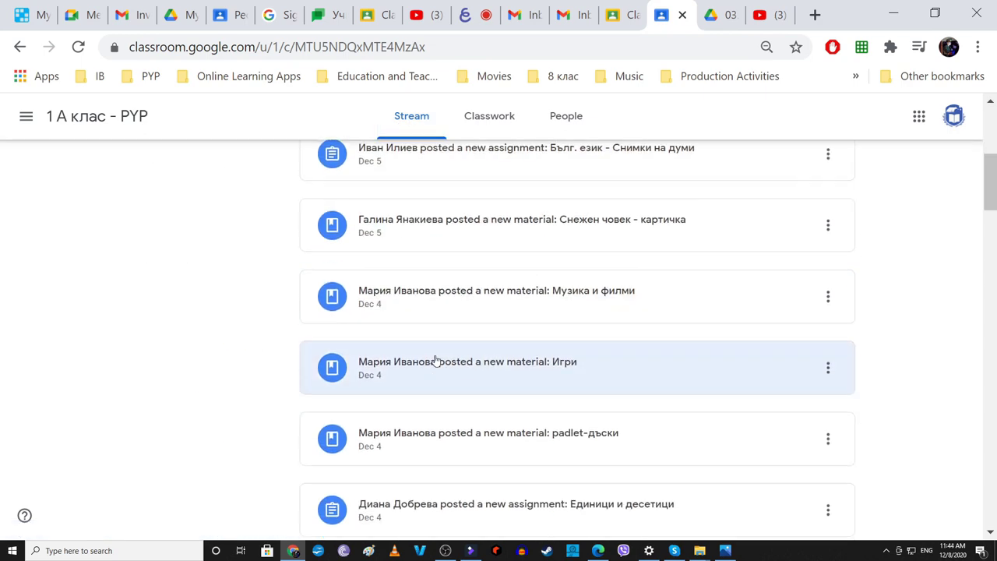
{"action": "scroll", "coordinate": [436, 361], "scroll_direction": "down", "scroll_amount": 10}
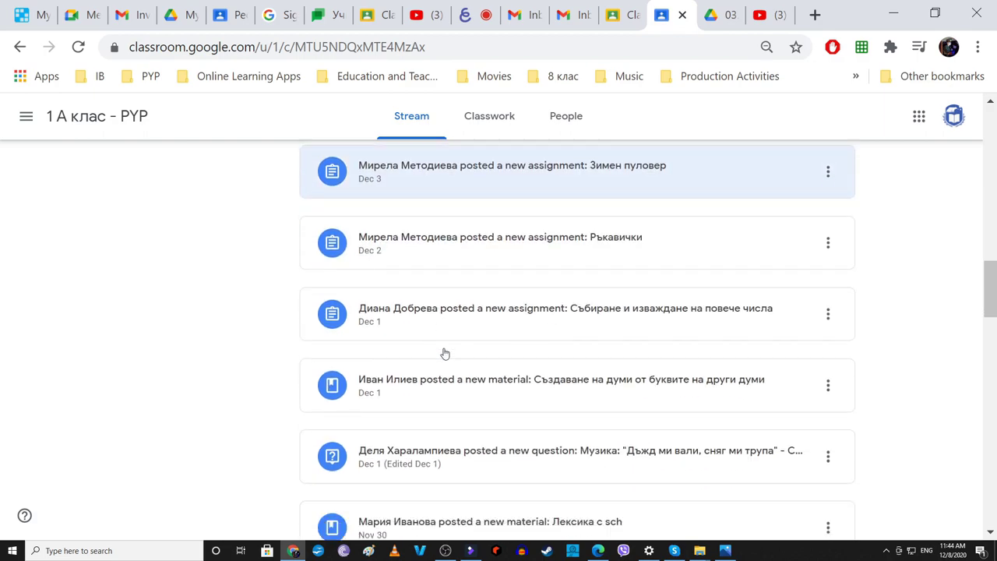
{"action": "scroll", "coordinate": [444, 354], "scroll_direction": "down", "scroll_amount": 8}
{"action": "scroll", "coordinate": [446, 349], "scroll_direction": "up", "scroll_amount": 11}
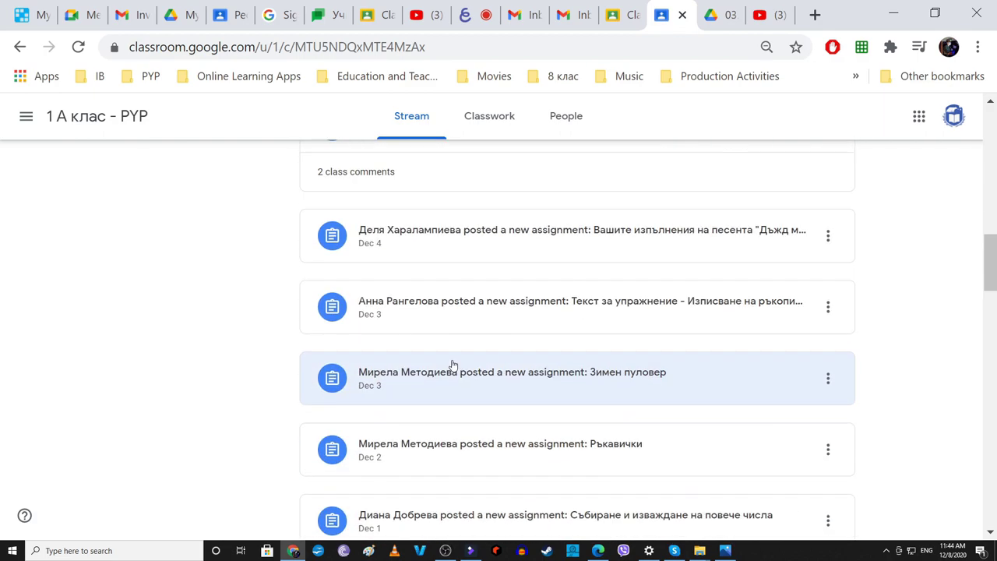
{"action": "scroll", "coordinate": [456, 367], "scroll_direction": "up", "scroll_amount": 10}
{"action": "scroll", "coordinate": [461, 367], "scroll_direction": "down", "scroll_amount": 1}
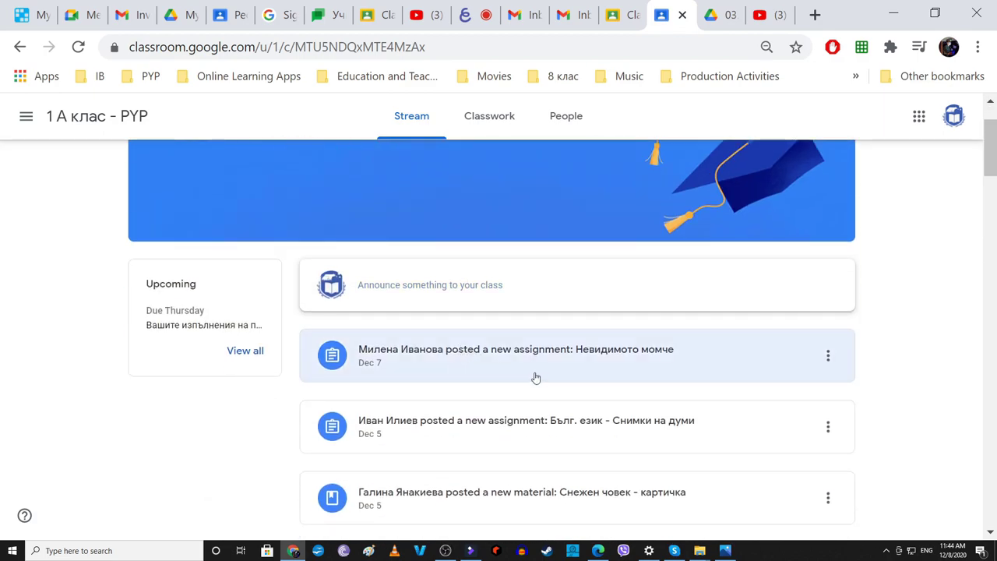
{"action": "scroll", "coordinate": [475, 375], "scroll_direction": "down", "scroll_amount": 1}
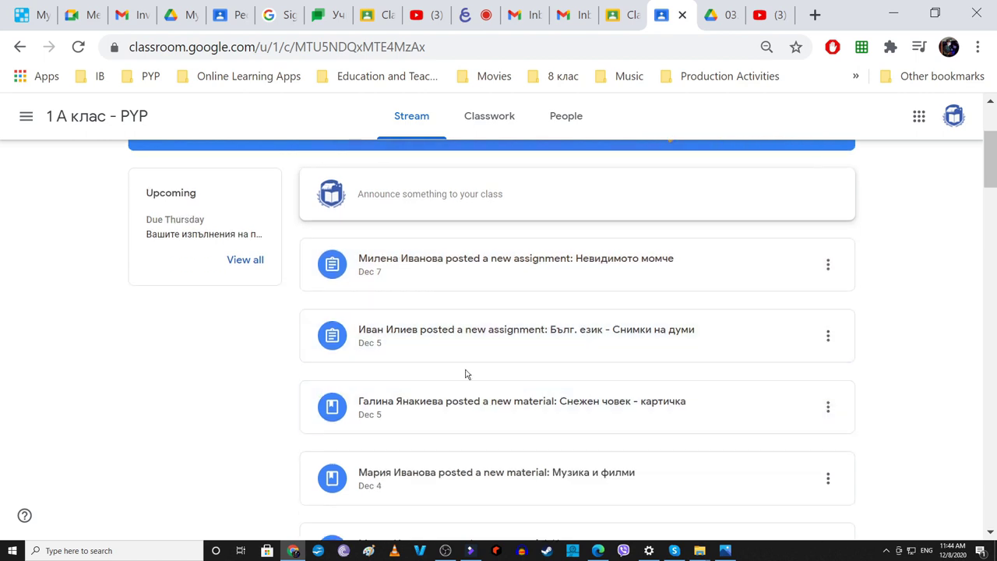
{"action": "scroll", "coordinate": [464, 359], "scroll_direction": "down", "scroll_amount": 2}
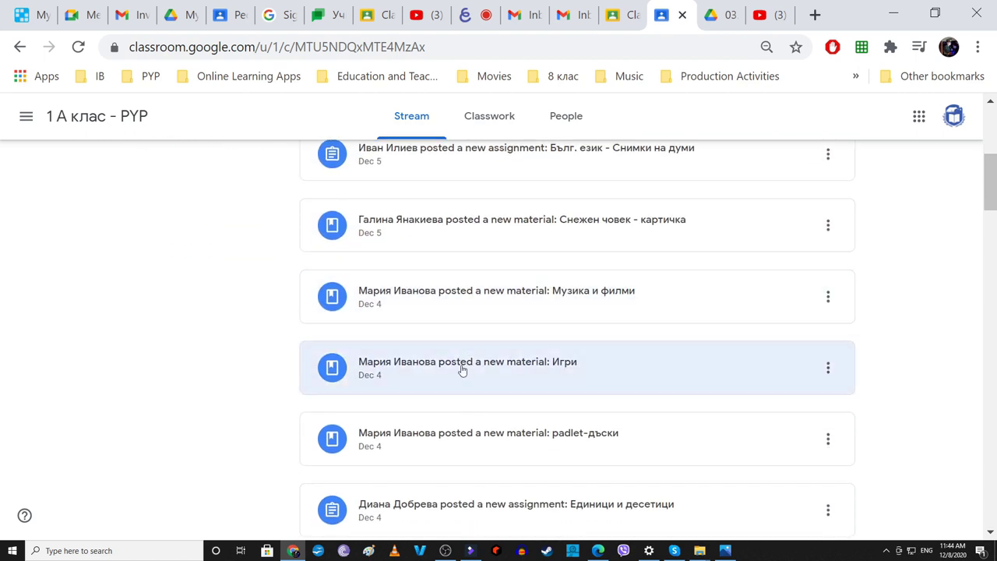
{"action": "scroll", "coordinate": [468, 398], "scroll_direction": "down", "scroll_amount": 2}
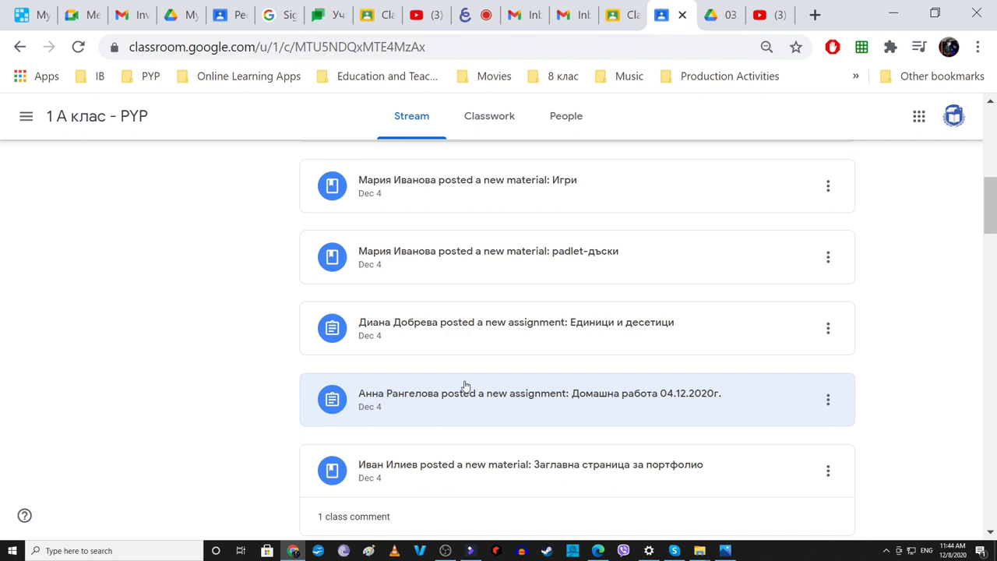
{"action": "scroll", "coordinate": [465, 387], "scroll_direction": "up", "scroll_amount": 5}
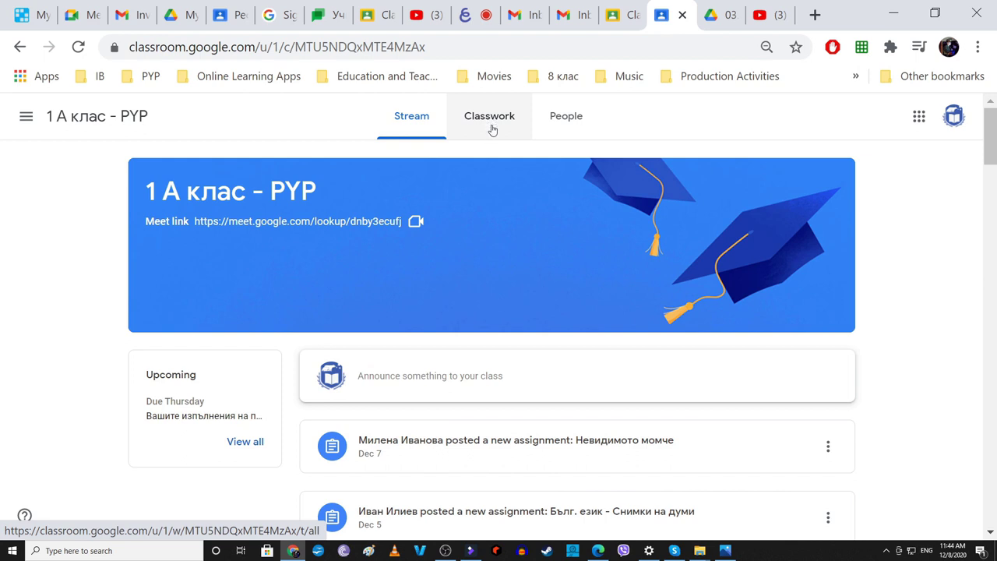
- Compare the class's Classwork page, organised by topic, with the chronological Stream, ending on Classwork
{"action": "left_click", "coordinate": [493, 128]}
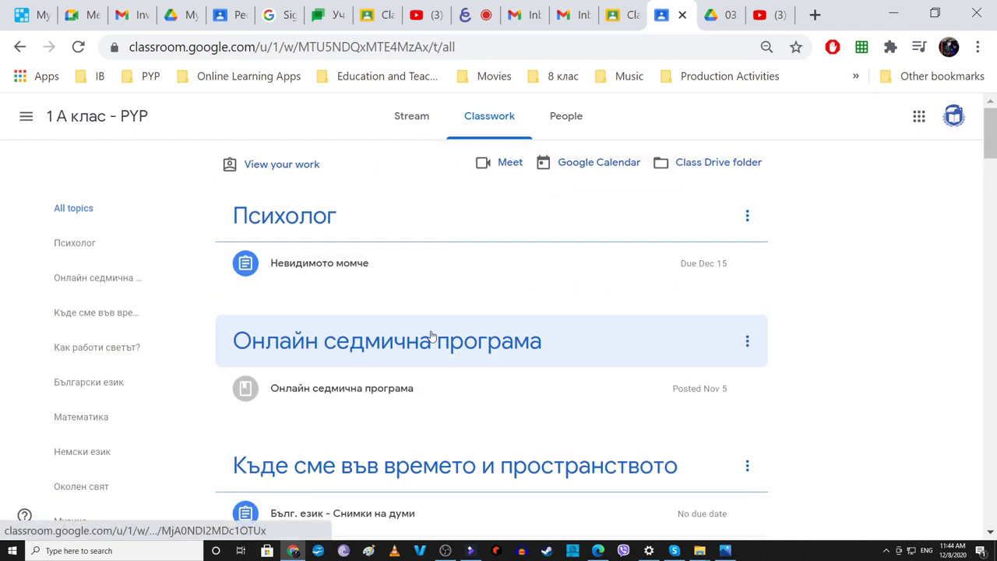
{"action": "scroll", "coordinate": [436, 322], "scroll_direction": "down", "scroll_amount": 6}
{"action": "scroll", "coordinate": [435, 337], "scroll_direction": "down", "scroll_amount": 6}
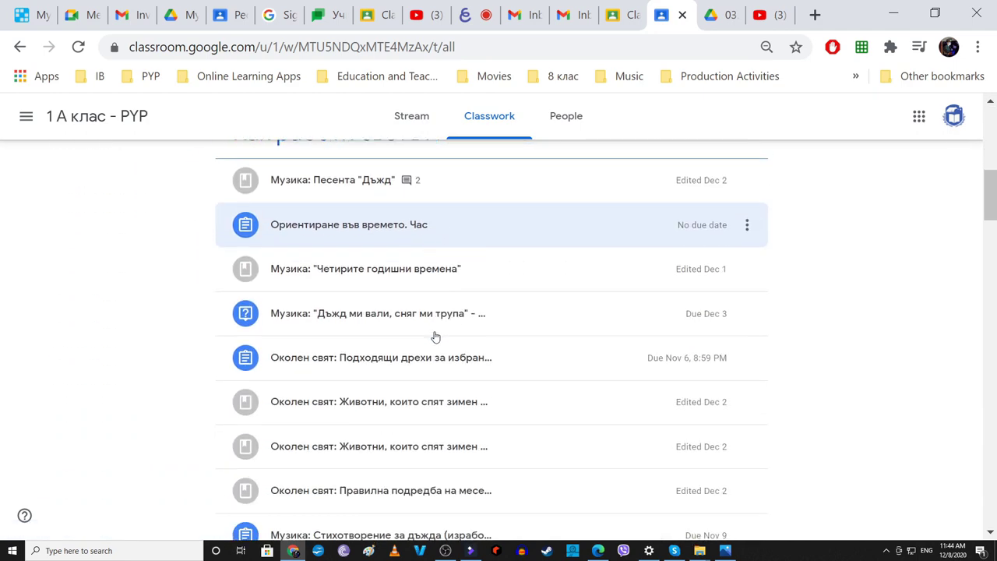
{"action": "left_click", "coordinate": [405, 127]}
{"action": "scroll", "coordinate": [429, 428], "scroll_direction": "down", "scroll_amount": 10}
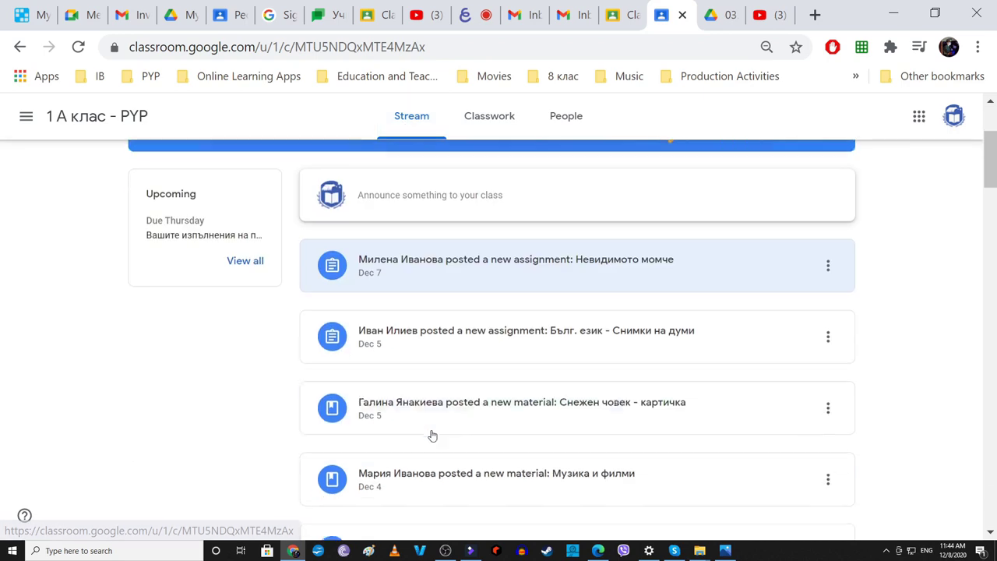
{"action": "left_click", "coordinate": [485, 129]}
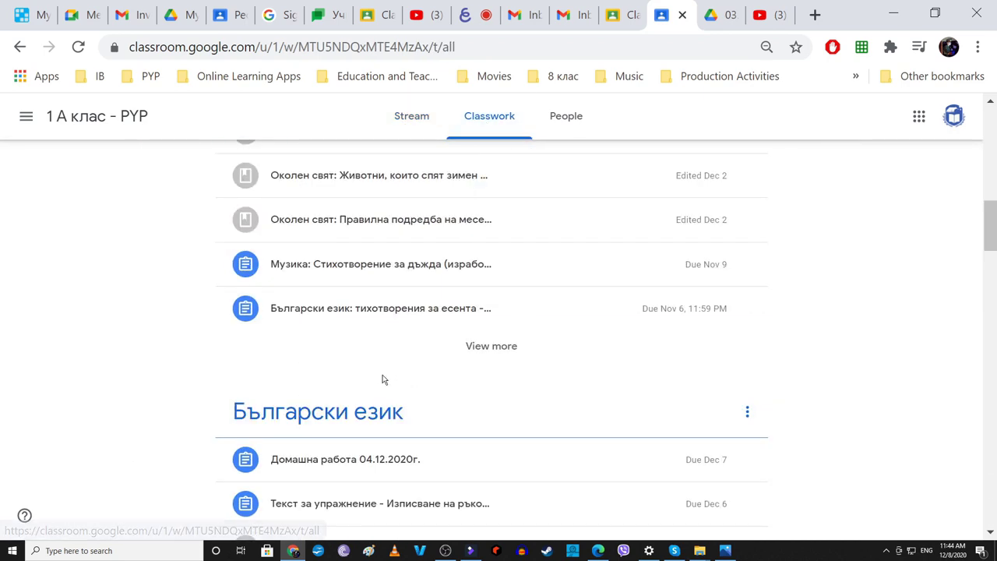
- Examine the Български език, Математика and Немски език topics, including the material on words with Bulgarian sounds and letters and the due dates
{"action": "scroll", "coordinate": [383, 379], "scroll_direction": "down", "scroll_amount": 5}
{"action": "scroll", "coordinate": [392, 365], "scroll_direction": "down", "scroll_amount": 1}
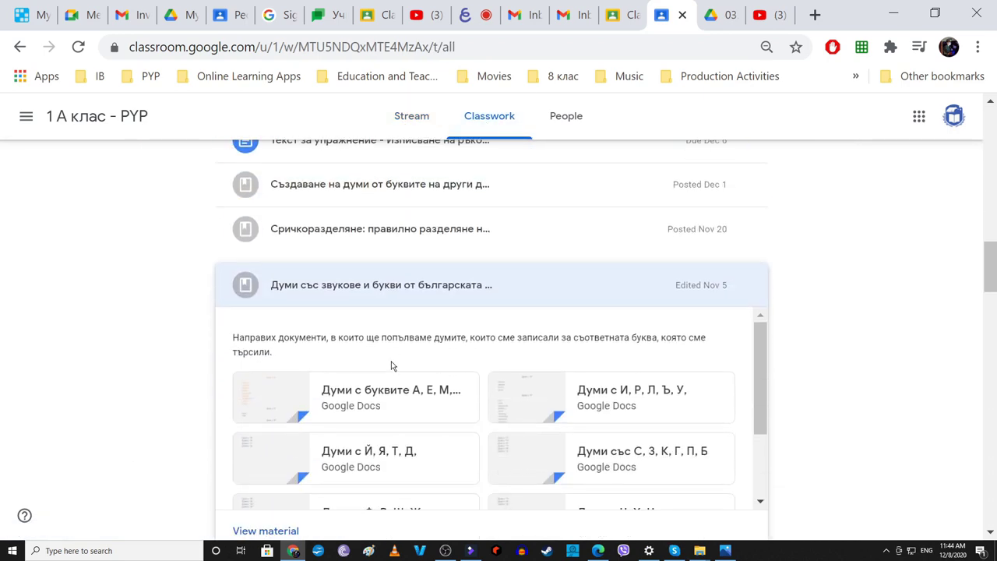
{"action": "left_click", "coordinate": [370, 287]}
{"action": "scroll", "coordinate": [418, 389], "scroll_direction": "down", "scroll_amount": 2}
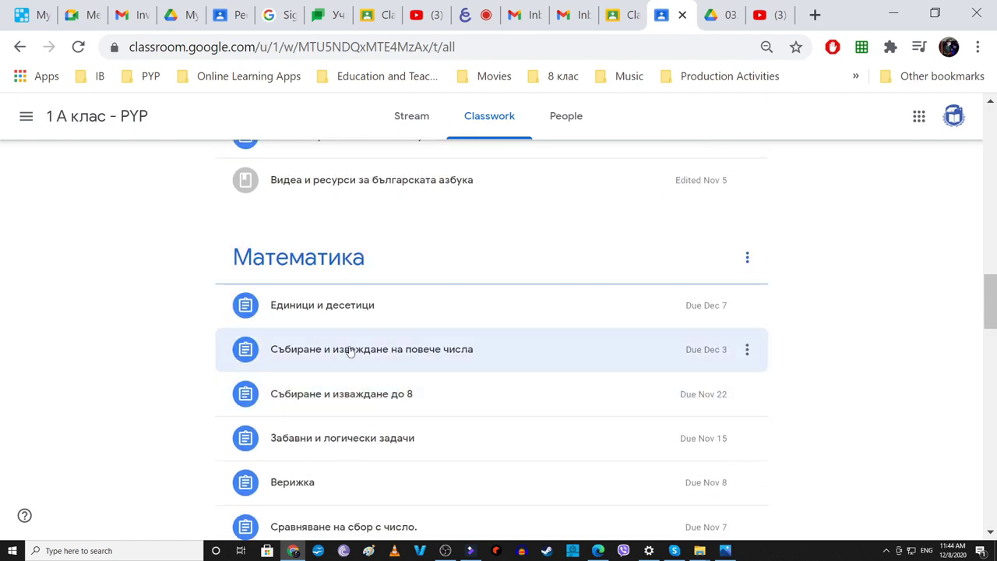
{"action": "scroll", "coordinate": [345, 335], "scroll_direction": "up", "scroll_amount": 3}
{"action": "scroll", "coordinate": [343, 355], "scroll_direction": "up", "scroll_amount": 1}
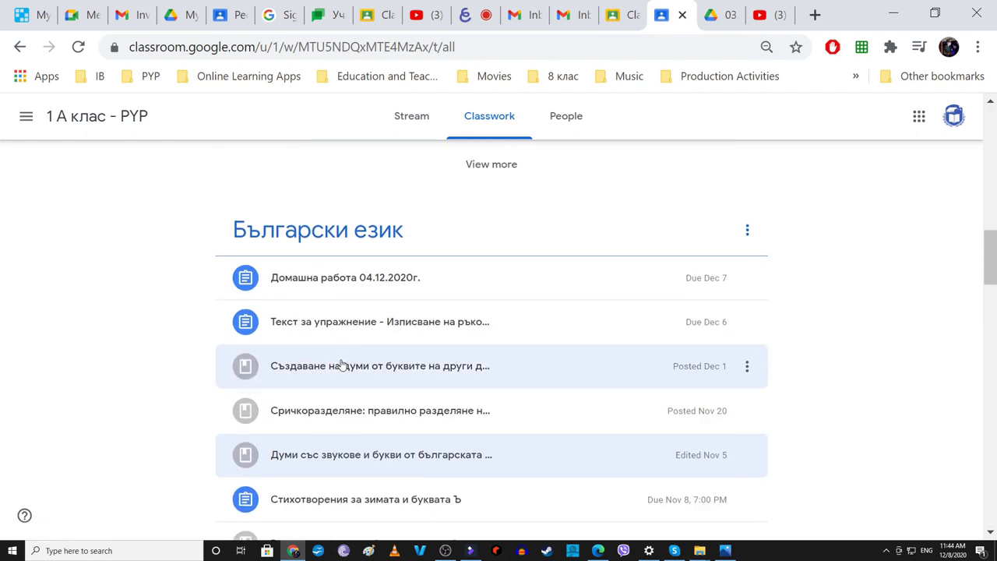
{"action": "scroll", "coordinate": [348, 368], "scroll_direction": "down", "scroll_amount": 7}
{"action": "scroll", "coordinate": [312, 428], "scroll_direction": "down", "scroll_amount": 1}
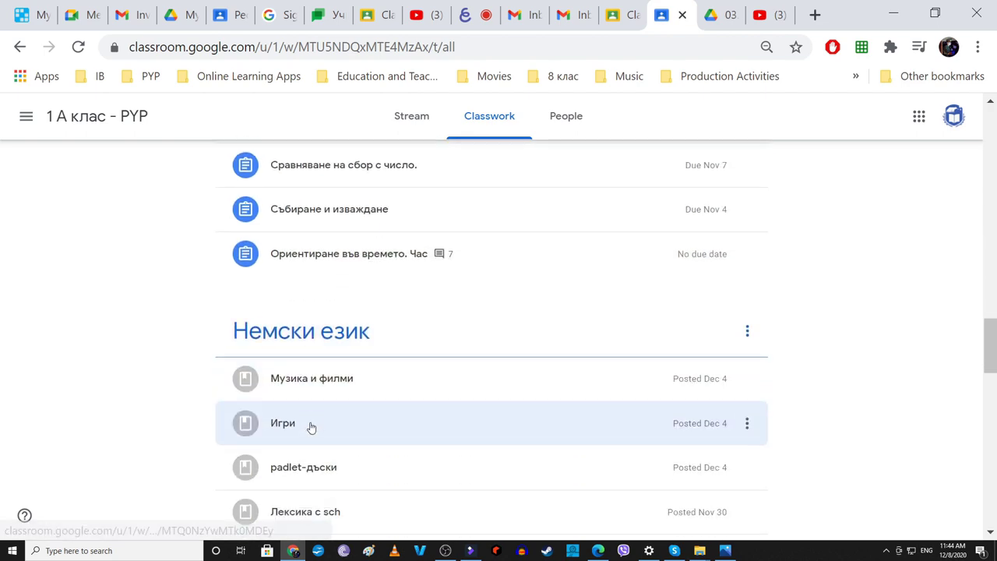
{"action": "scroll", "coordinate": [388, 397], "scroll_direction": "up", "scroll_amount": 9}
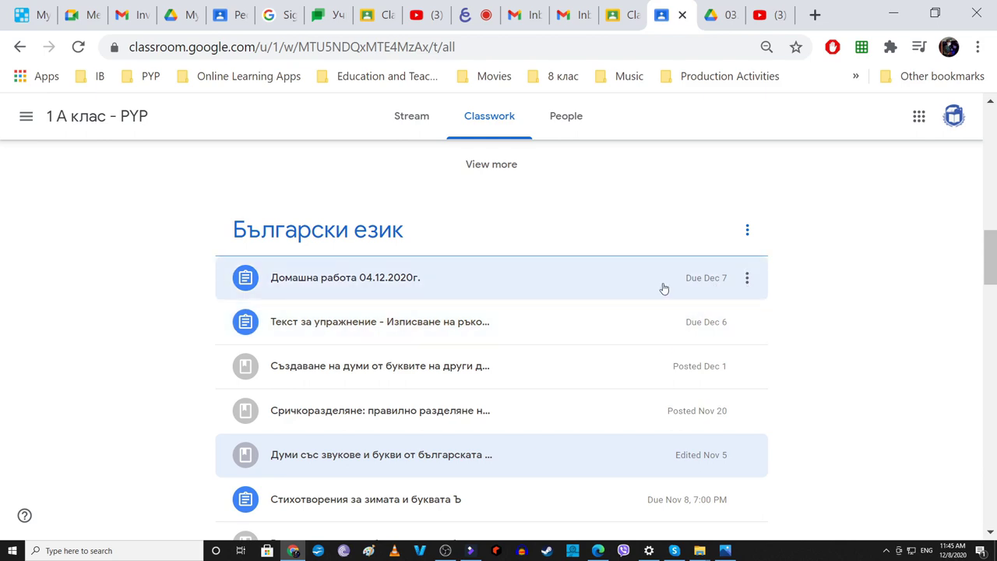
{"action": "scroll", "coordinate": [534, 401], "scroll_direction": "down", "scroll_amount": 4}
- Show the class's list of teachers and classmates
{"action": "scroll", "coordinate": [543, 391], "scroll_direction": "up", "scroll_amount": 10}
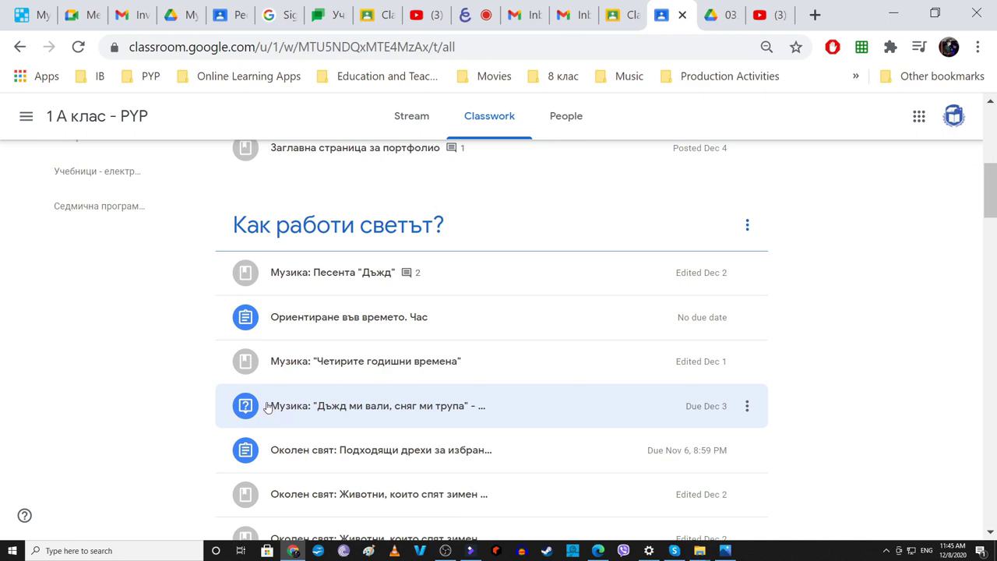
{"action": "scroll", "coordinate": [271, 409], "scroll_direction": "up", "scroll_amount": 7}
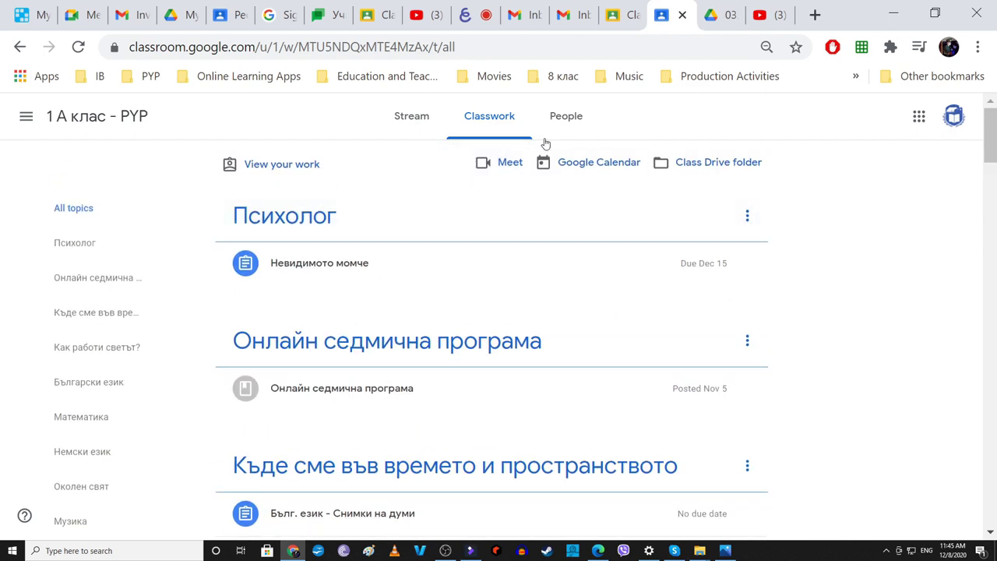
{"action": "left_click", "coordinate": [563, 117]}
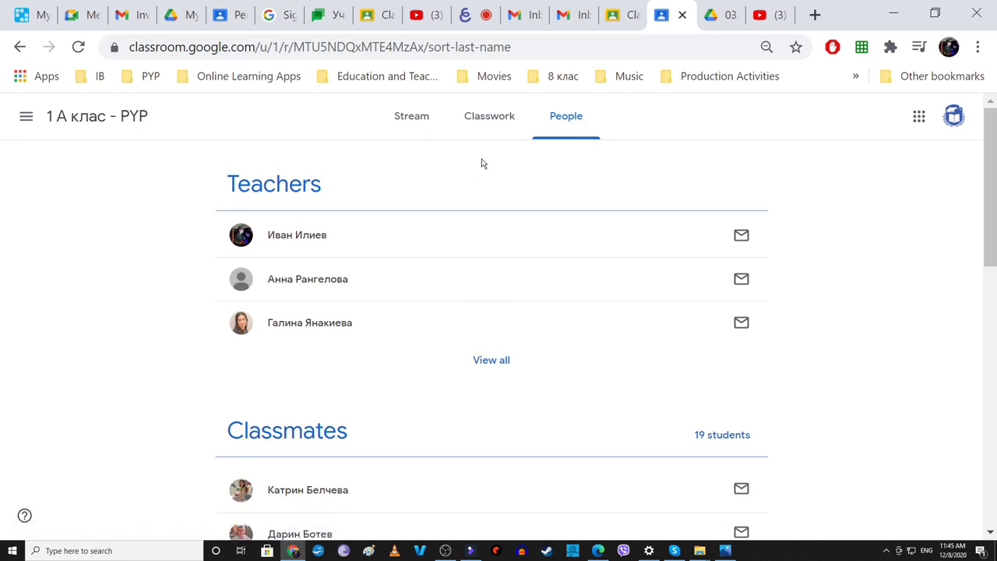
- Open the full assignment "Бълг. език - Снимки на думи" from the classwork topic "Къде сме във времето и пространството"
{"action": "left_click", "coordinate": [488, 116]}
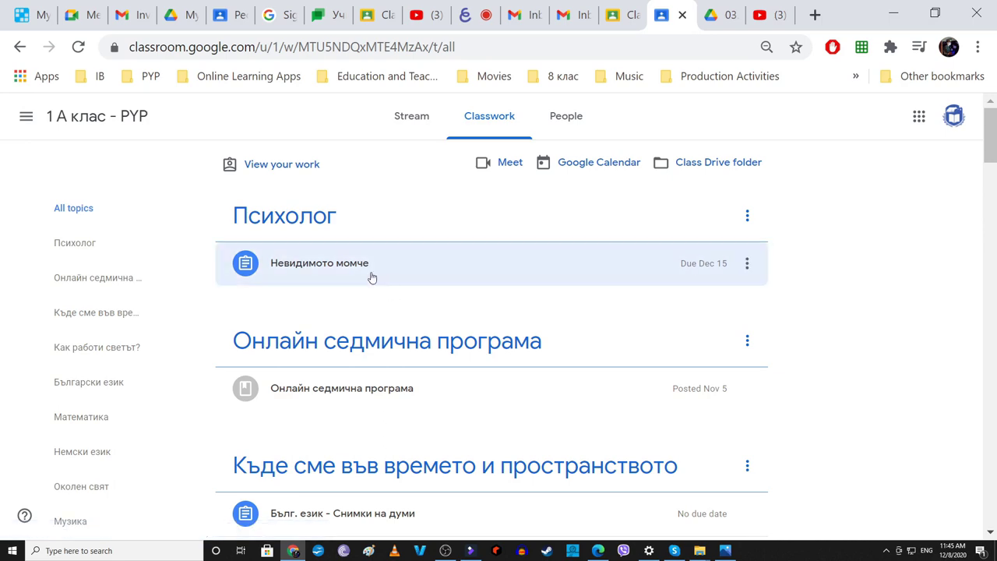
{"action": "scroll", "coordinate": [372, 278], "scroll_direction": "down", "scroll_amount": 3}
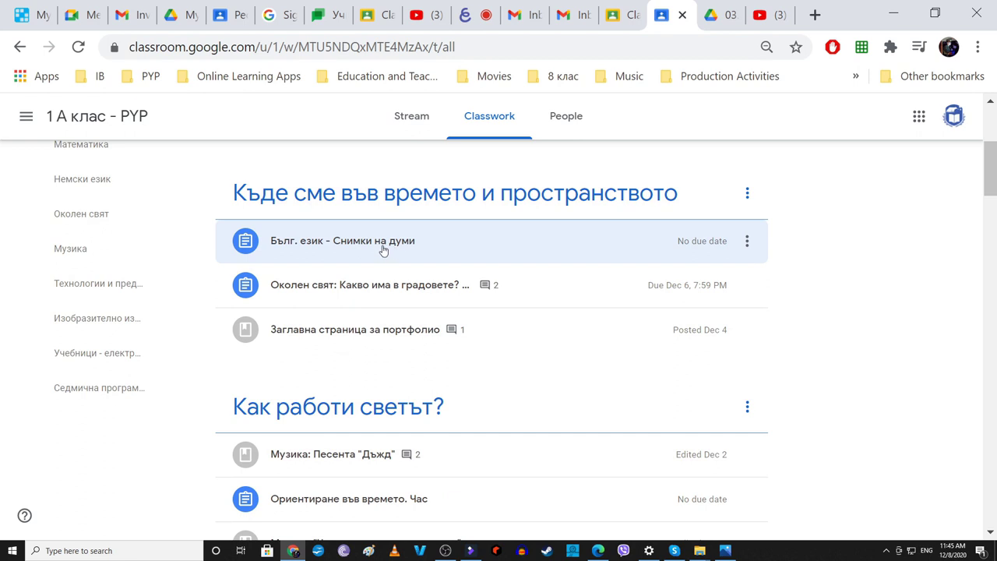
{"action": "left_click", "coordinate": [378, 247]}
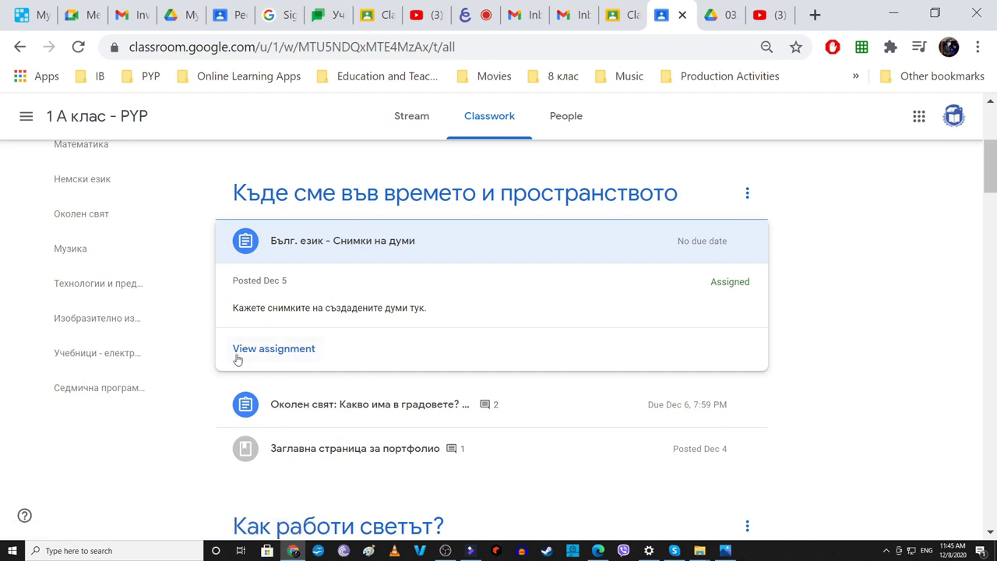
{"action": "left_click", "coordinate": [290, 351]}
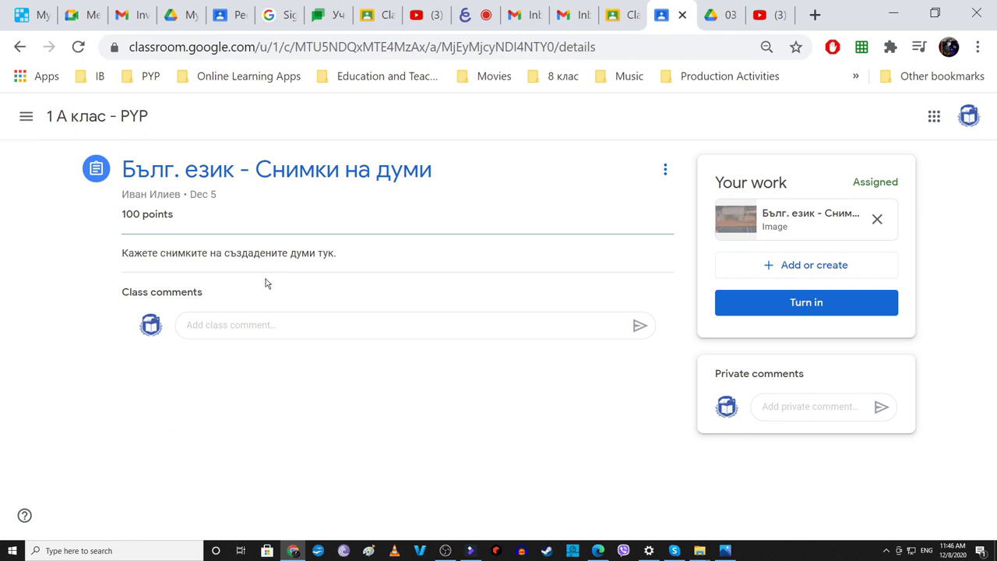
- Check the assignment's class and private comment fields and the options for adding or creating work
{"action": "left_click", "coordinate": [258, 327]}
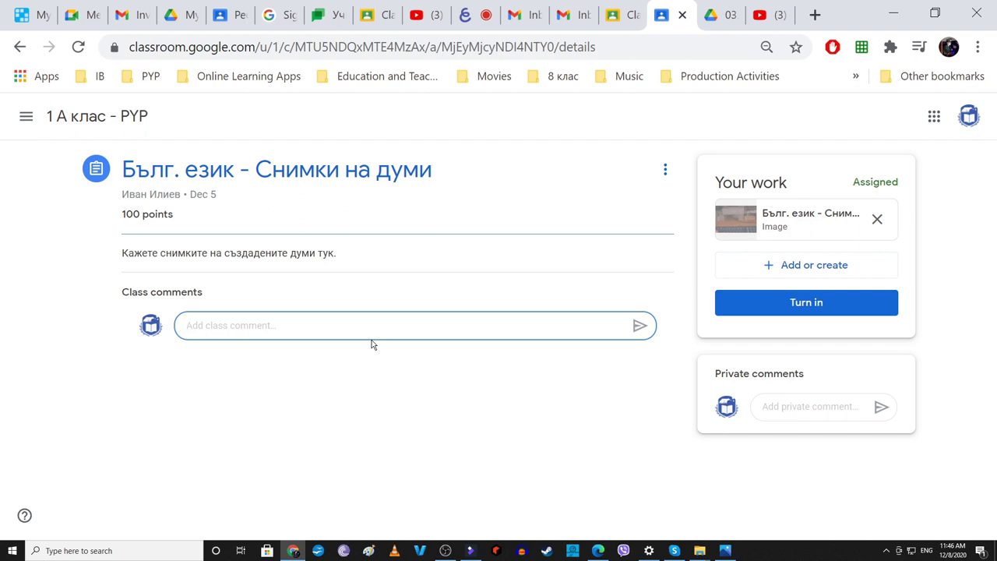
{"action": "left_click", "coordinate": [823, 406]}
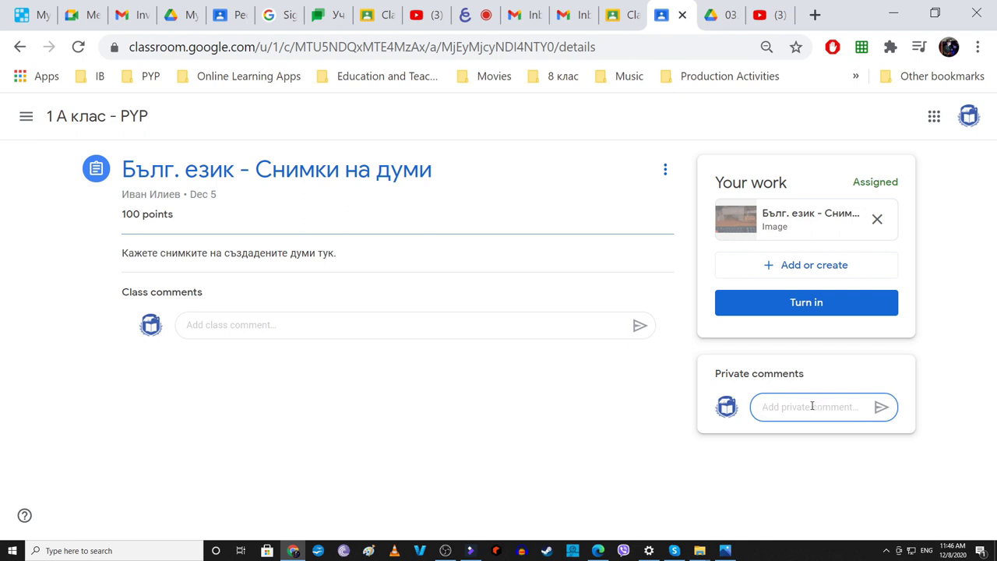
{"action": "left_click", "coordinate": [794, 270]}
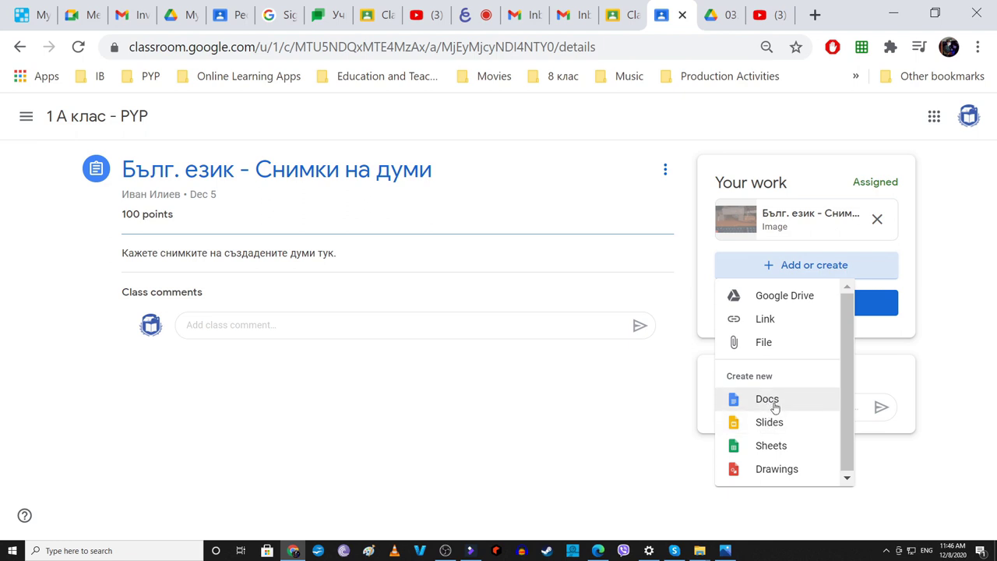
{"action": "left_click", "coordinate": [654, 406]}
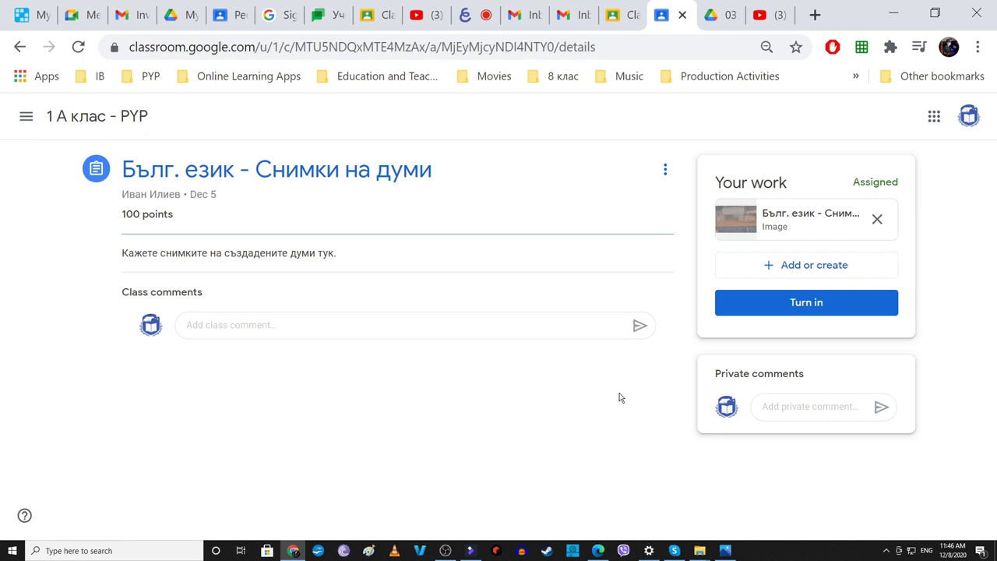
- Switch to Photos to show the phone screenshot of the assignment page, and return to the assignment in Chrome
{"action": "left_click", "coordinate": [724, 551]}
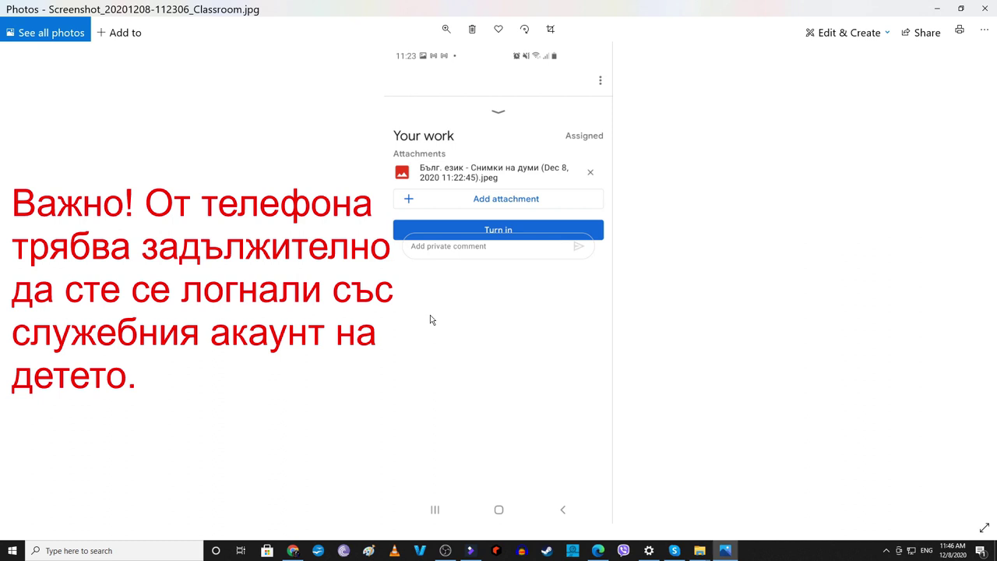
{"action": "key", "text": "Left"}
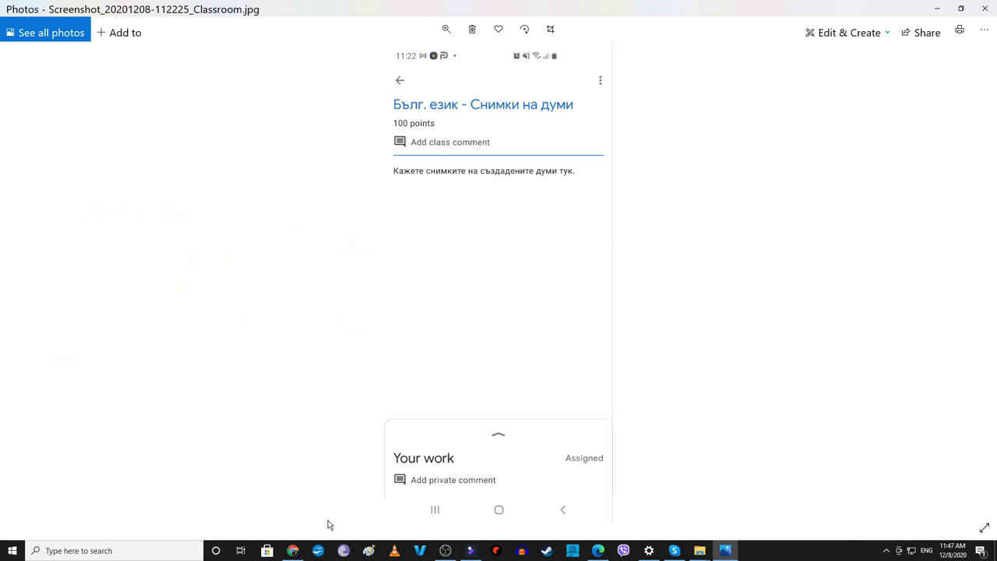
{"action": "left_click", "coordinate": [294, 551]}
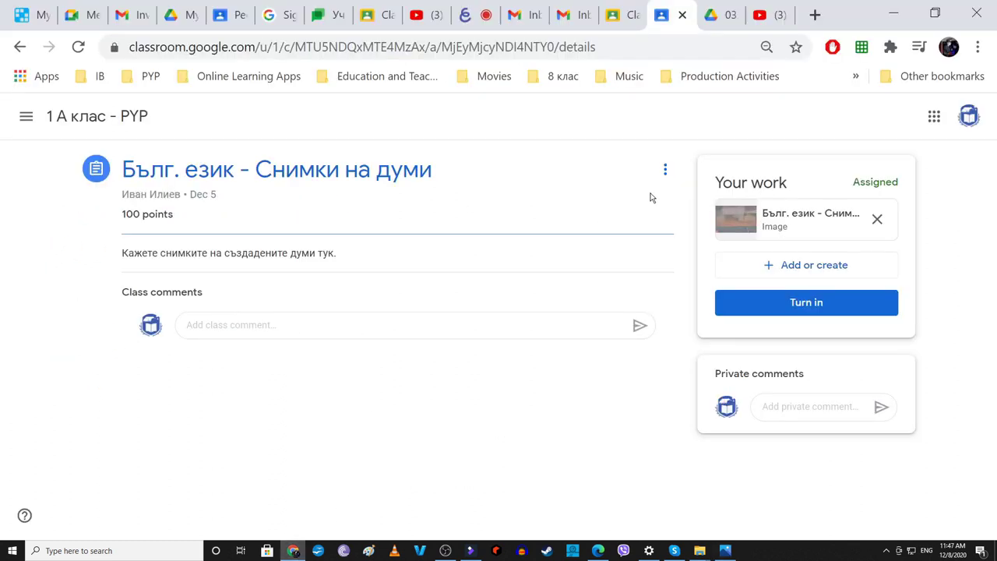
- Switch to Photos, review the phone screenshots from the assignment page through attaching work to turning it in, and return to Chrome
{"action": "left_click", "coordinate": [725, 551]}
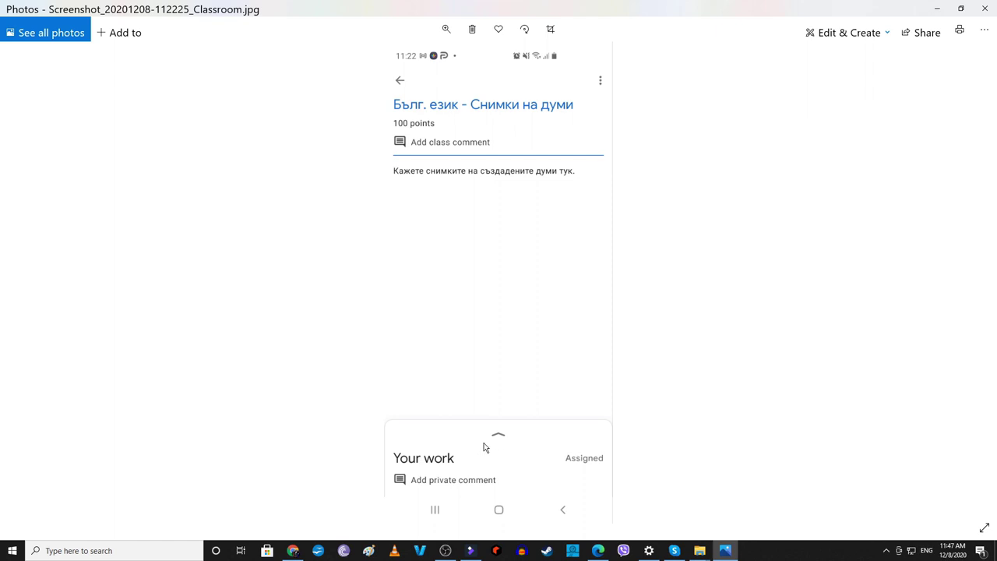
{"action": "key", "text": "Right"}
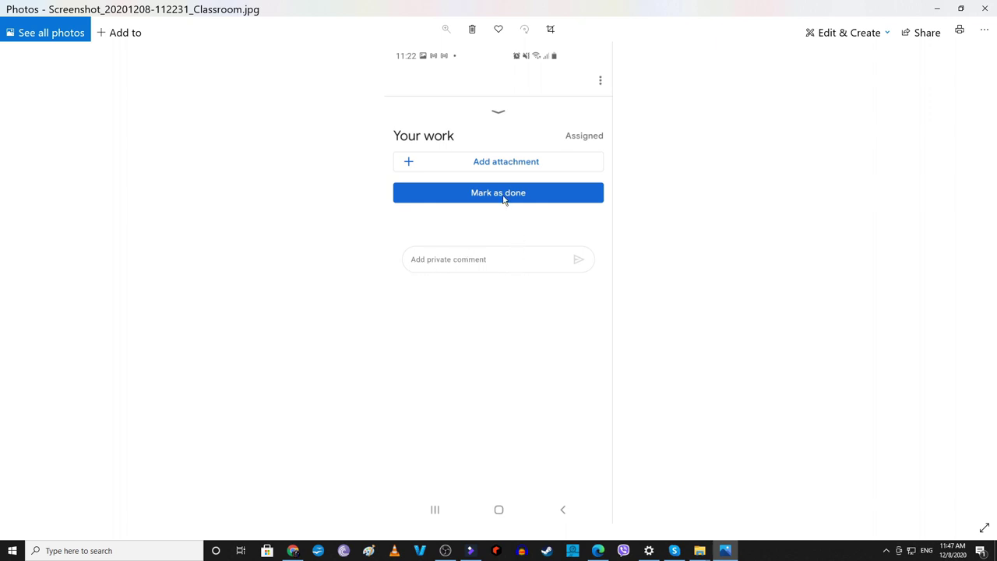
{"action": "key", "text": "Right"}
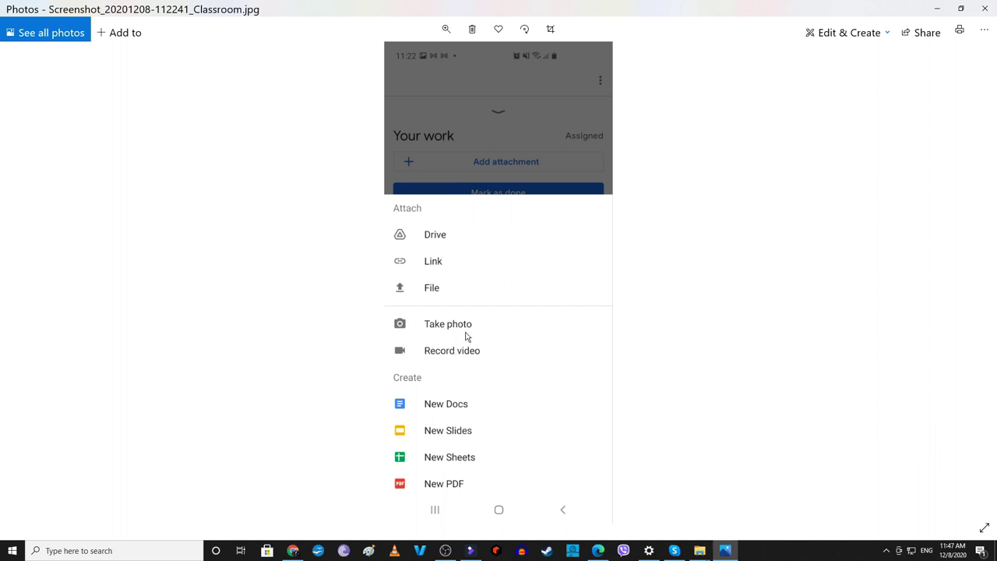
{"action": "key", "text": "Right"}
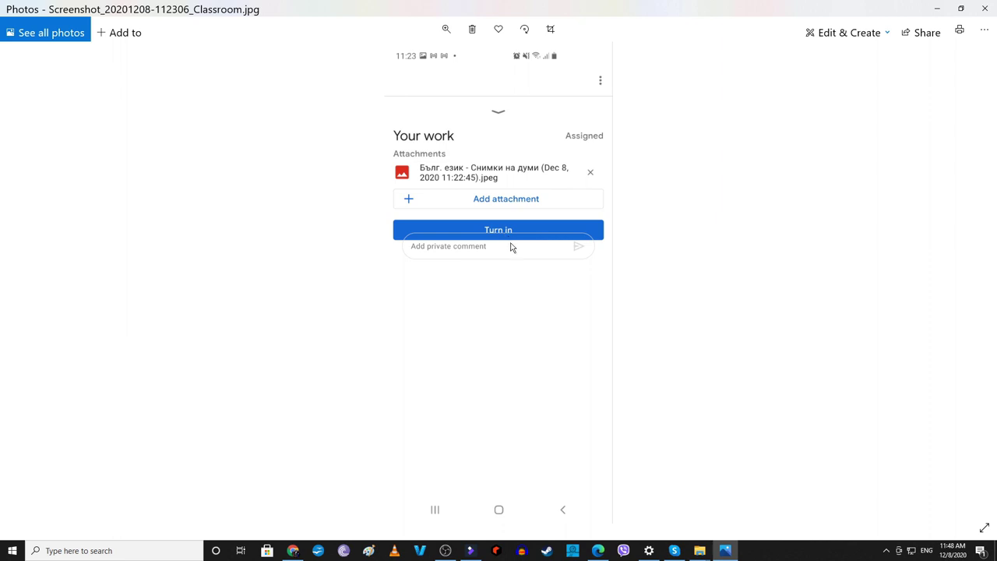
{"action": "left_click", "coordinate": [294, 551]}
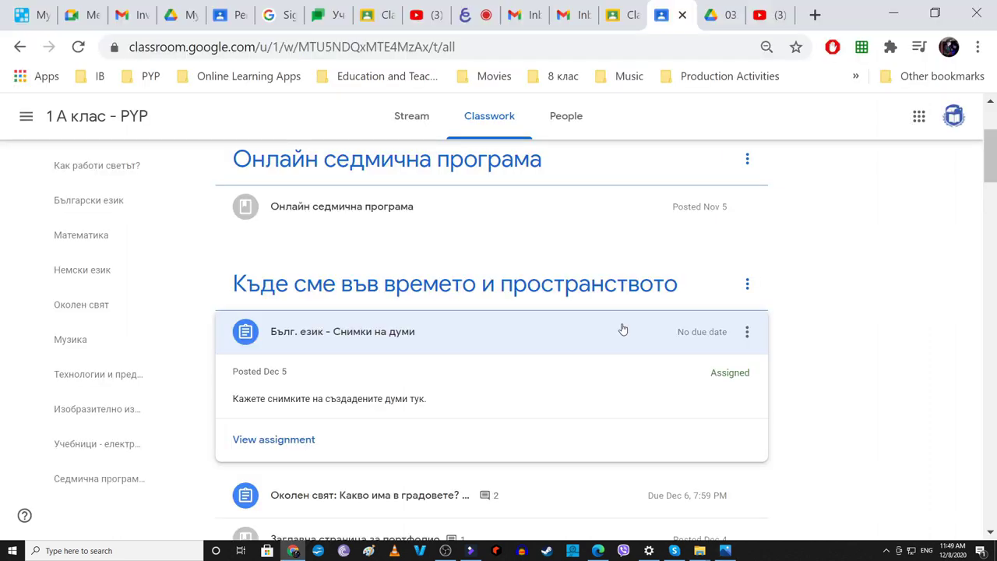